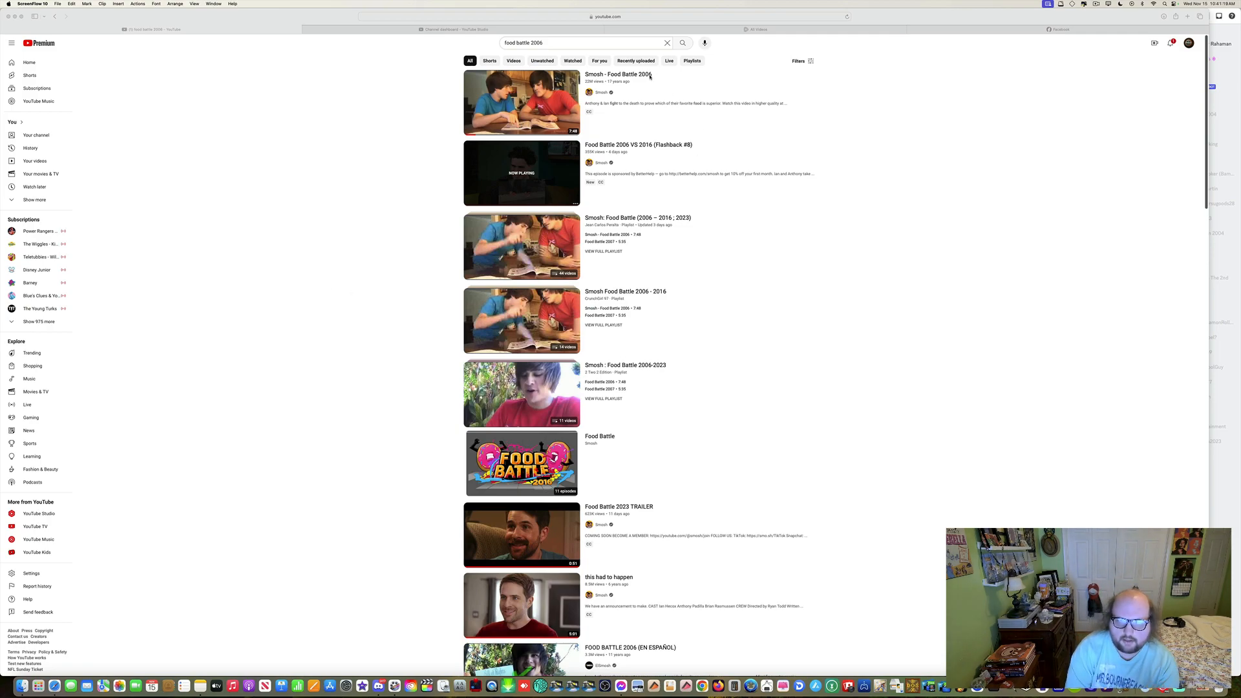
Open Food Battle 2006, rewind it to 0:00, like it and expand the Oct 4, 2006 description.
click(650, 76)
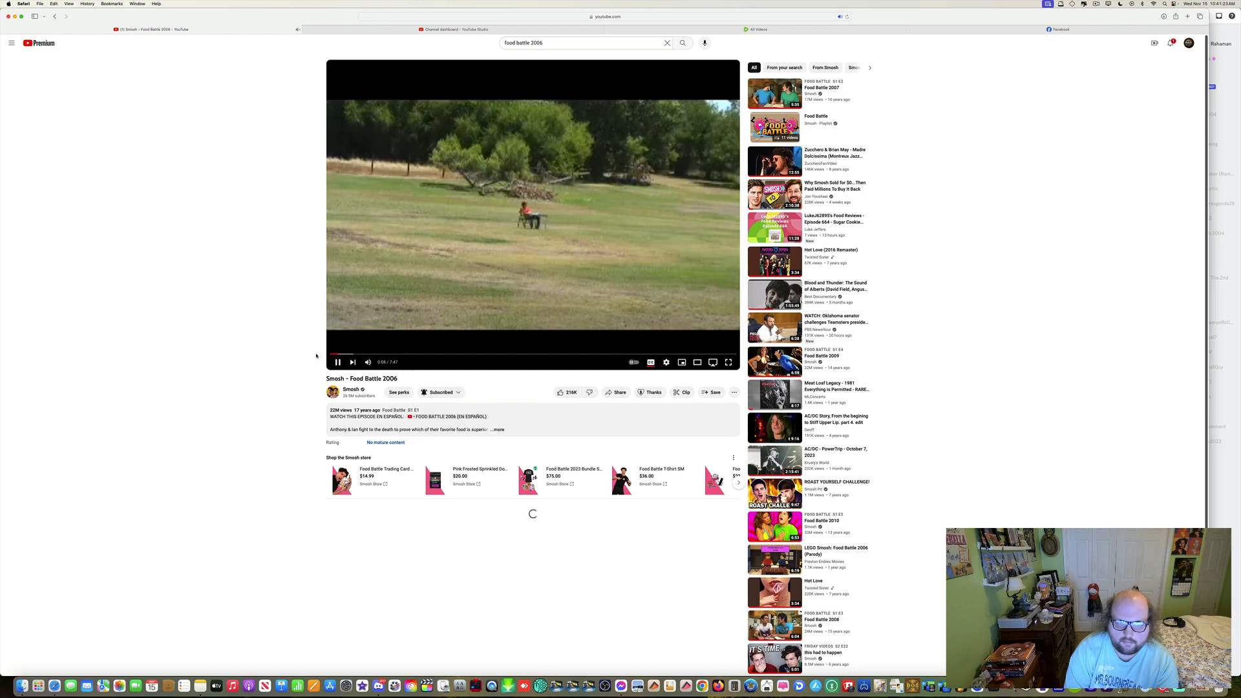
key(Left)
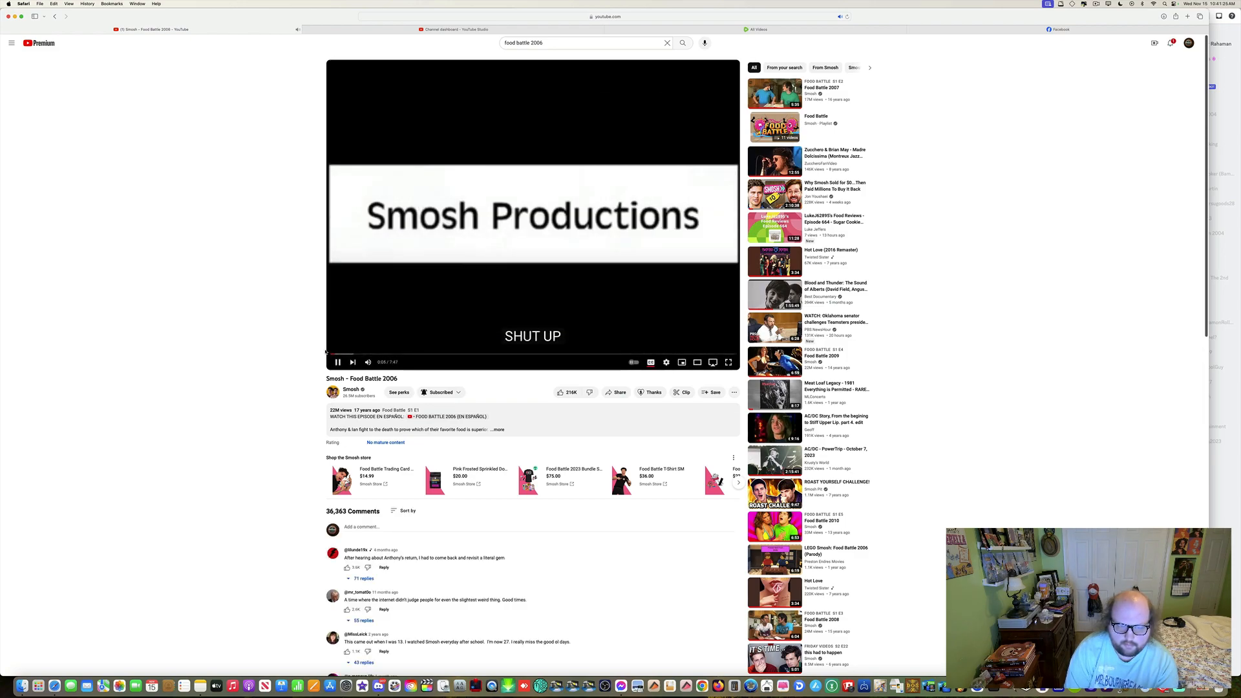
key(Left)
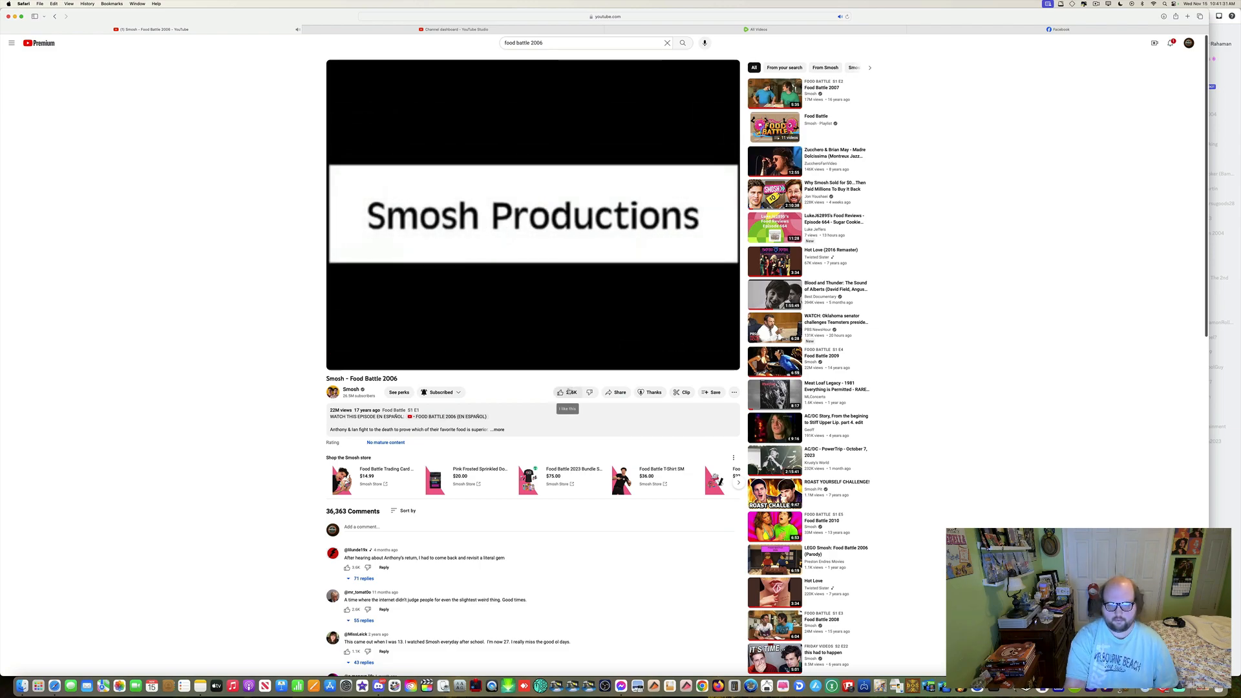
click(565, 393)
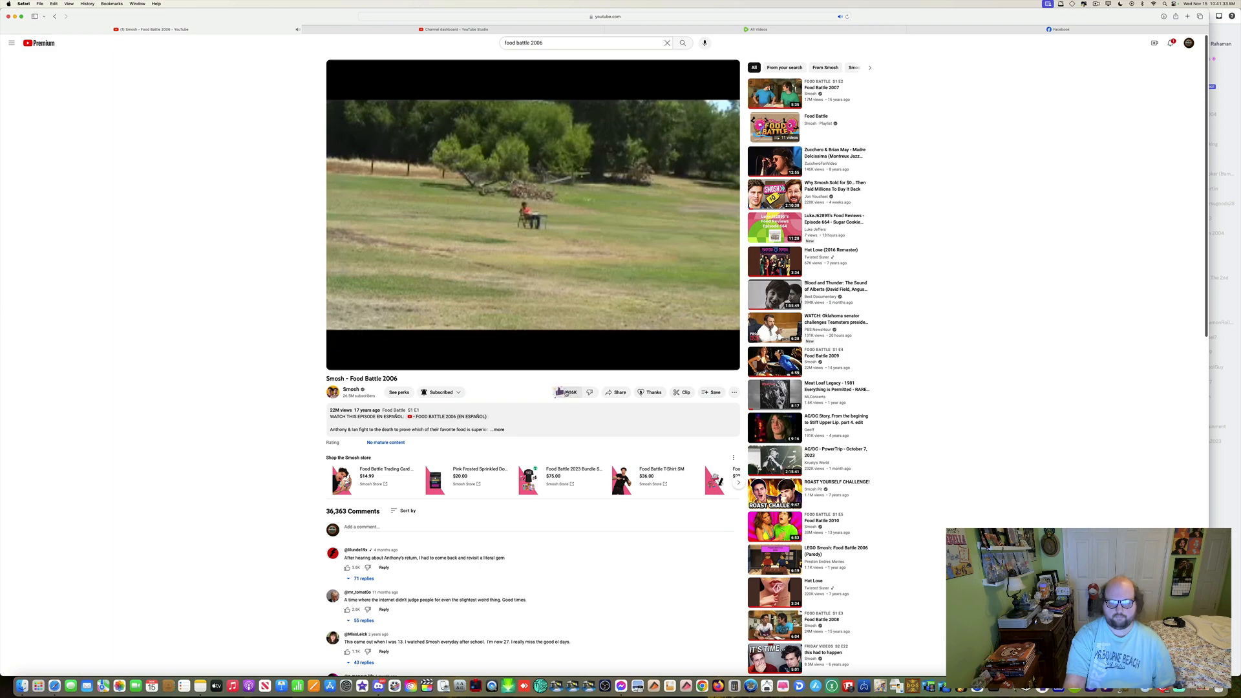
click(498, 429)
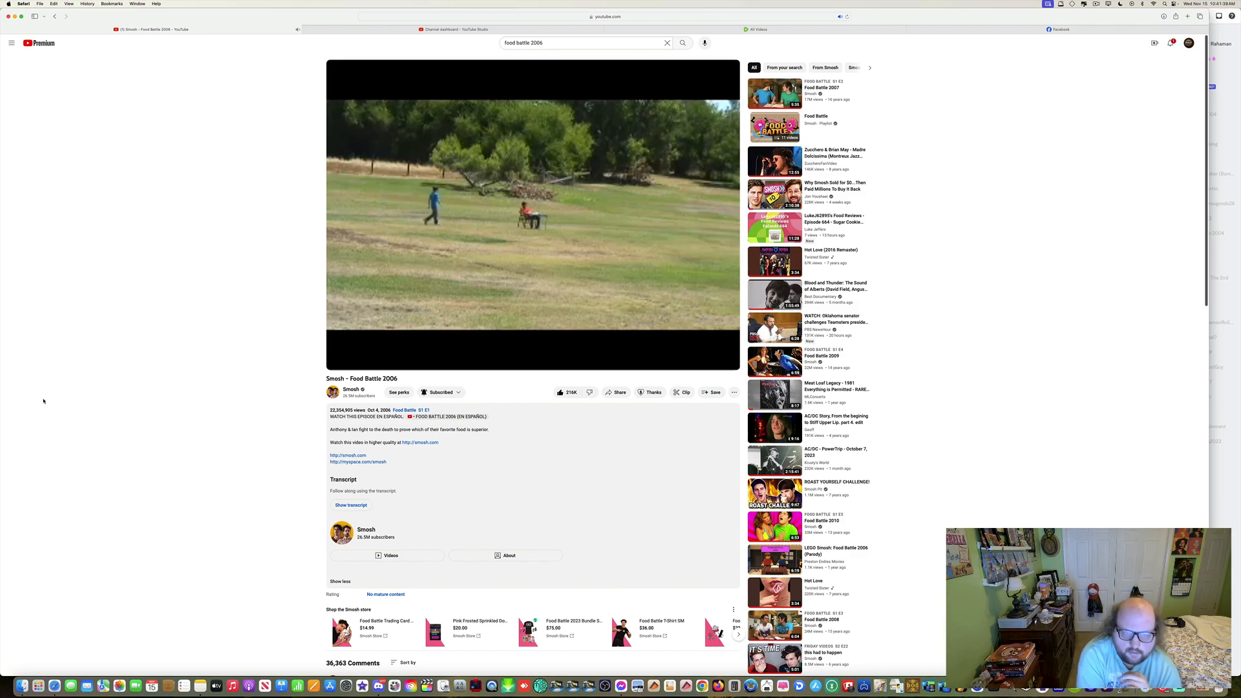
key(space)
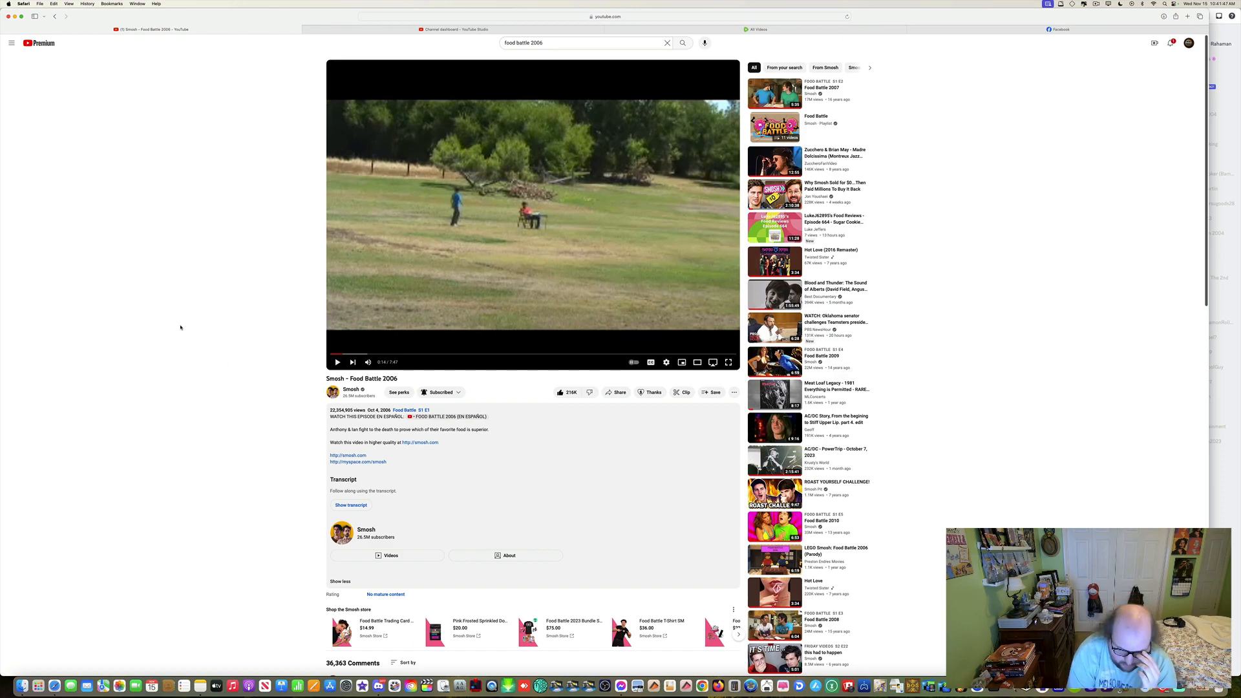
key(space)
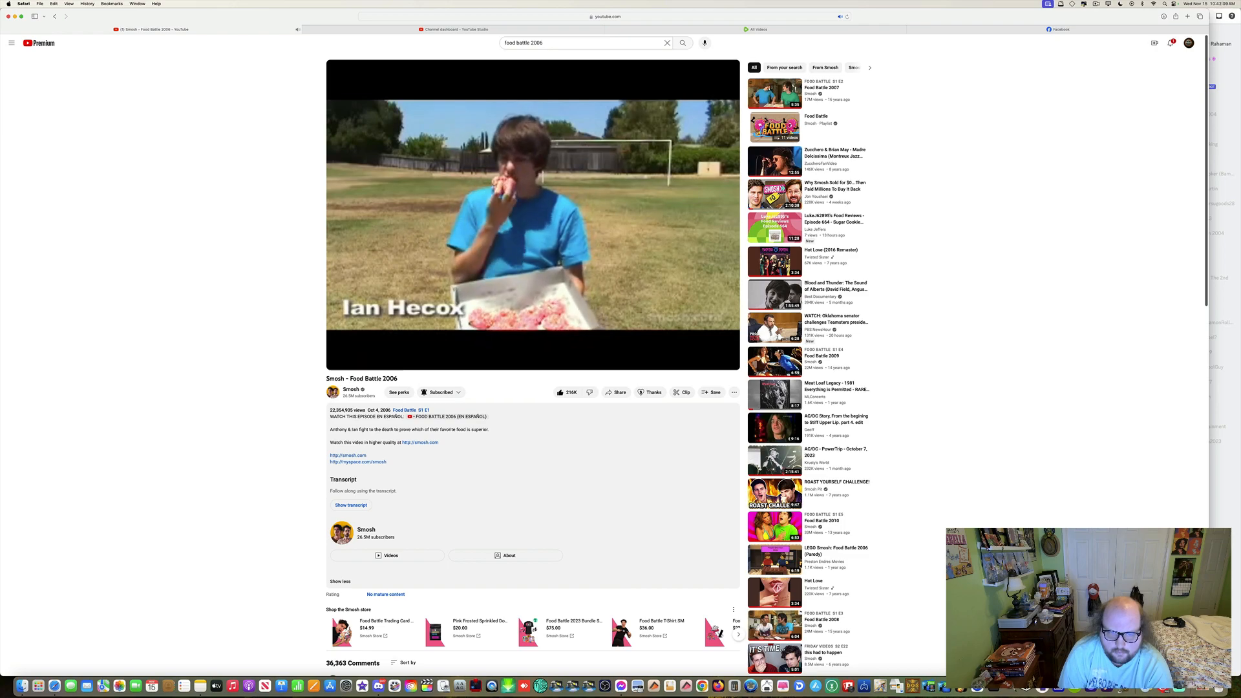
Pause the video at about 0:35 during Ian Hecox's introduction.
key(space)
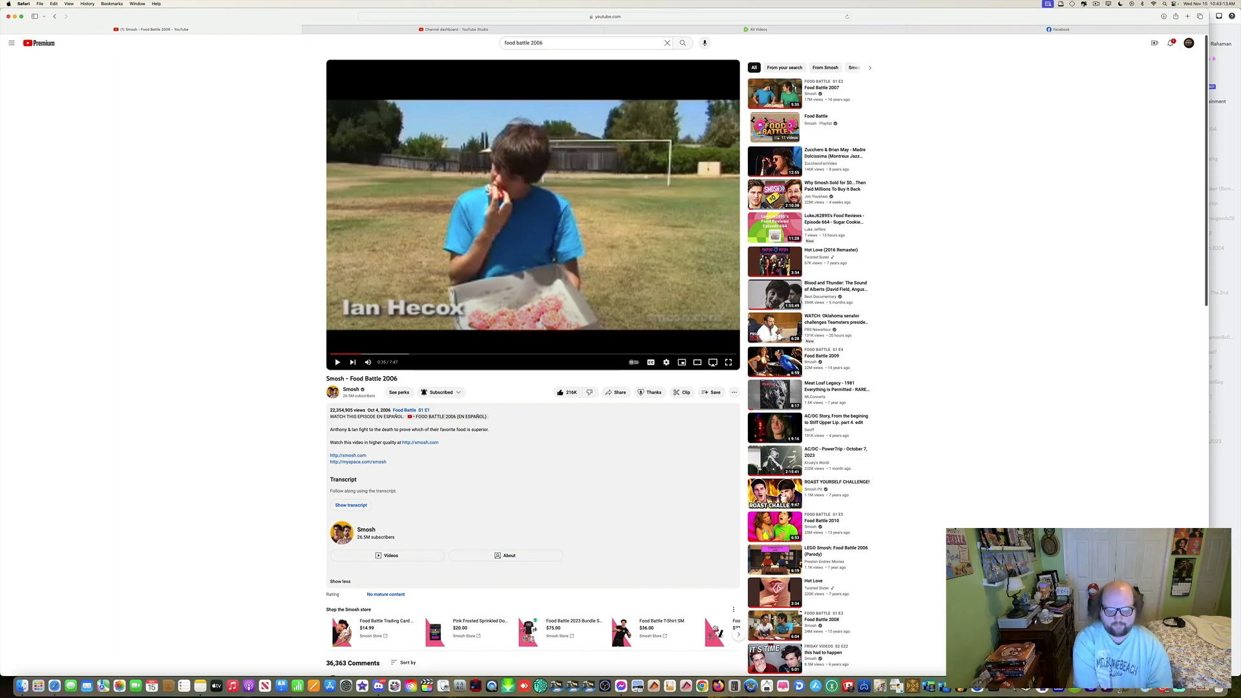
Resume playback and pause again at 0:50 on the Food Battle 2006 title card.
key(space)
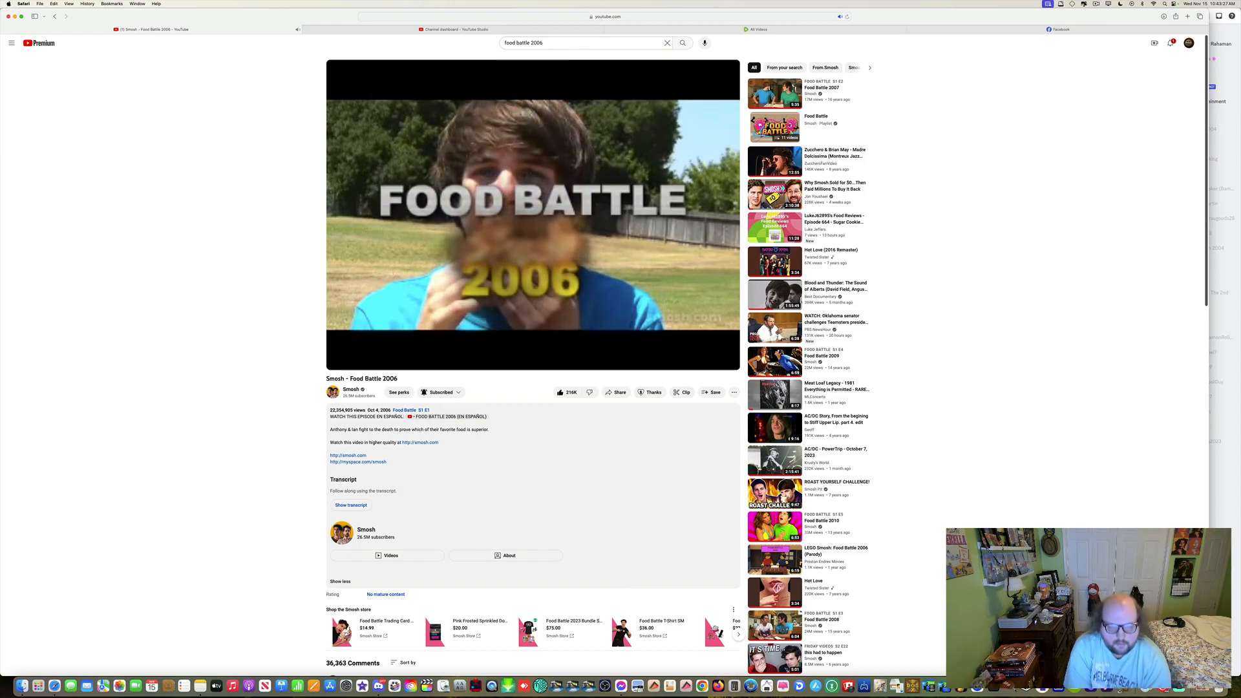
key(space)
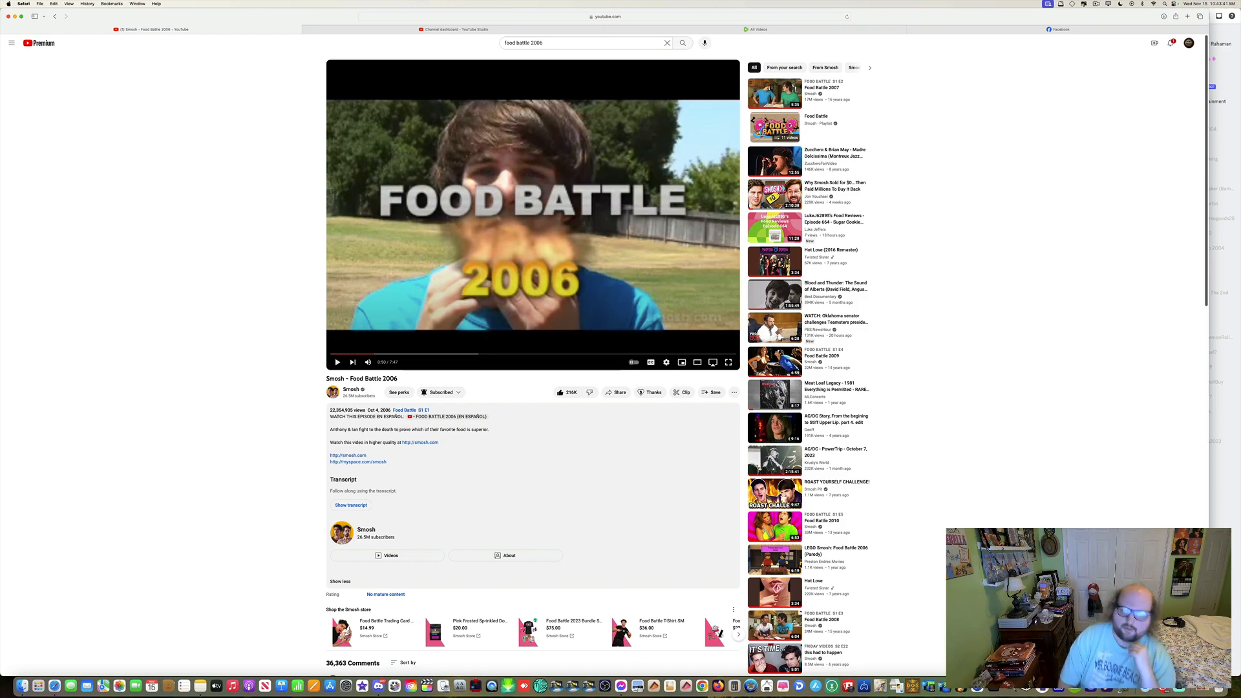
Play and pause through the bathroom scene, stopping at 1:20 on the newspaper-reading table.
click(531, 215)
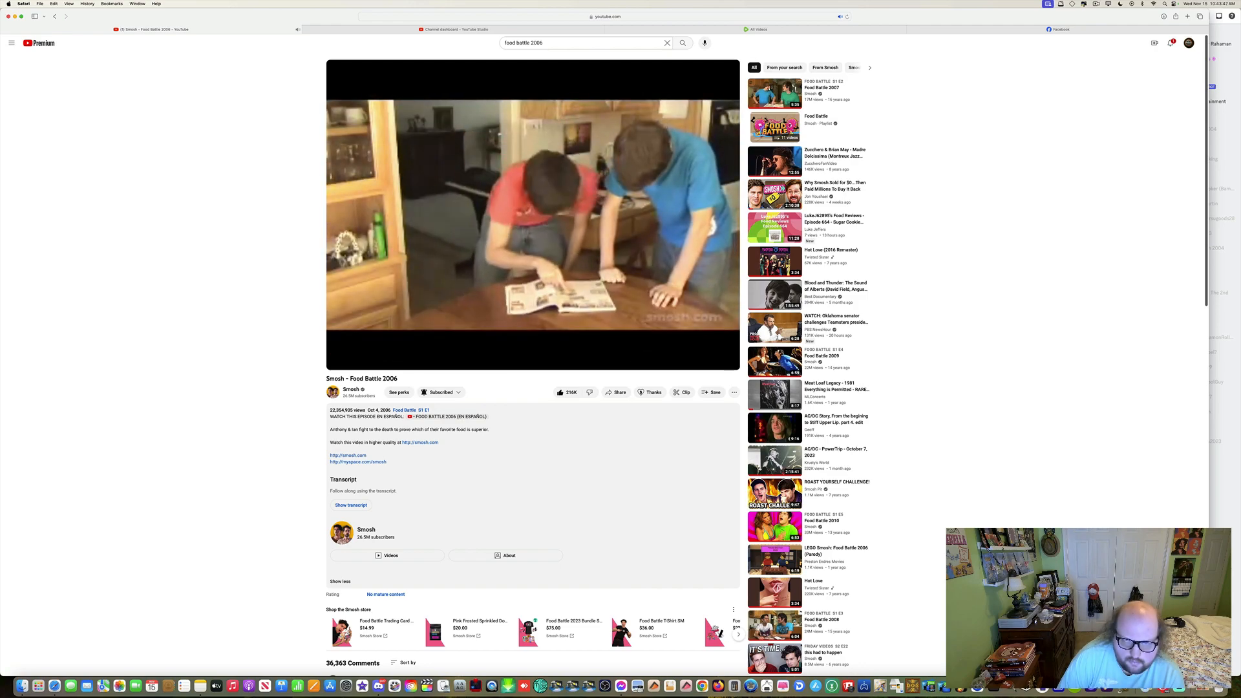
click(531, 215)
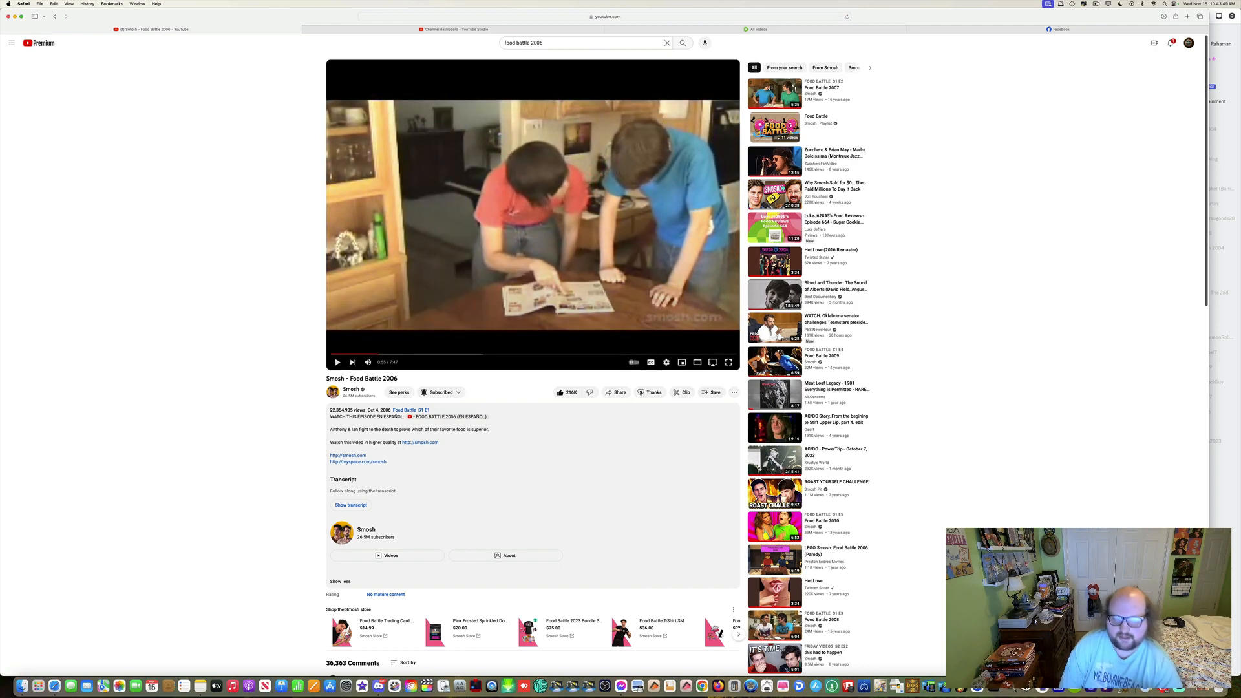
click(532, 214)
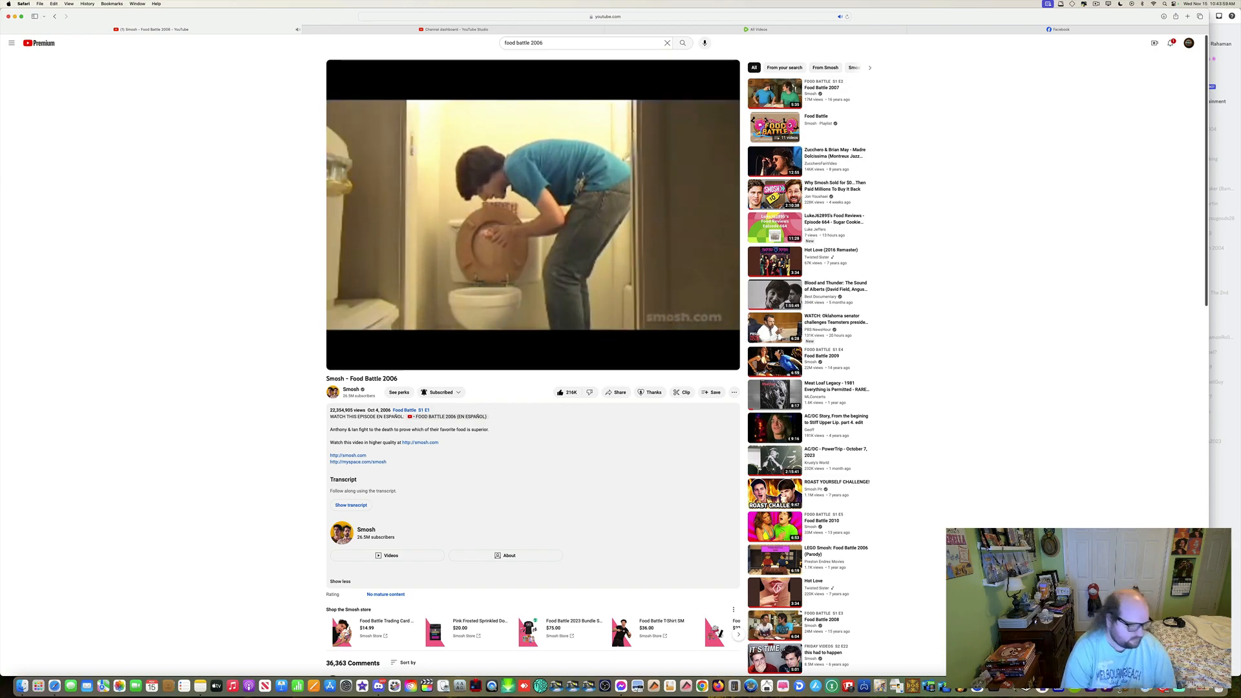
key(space)
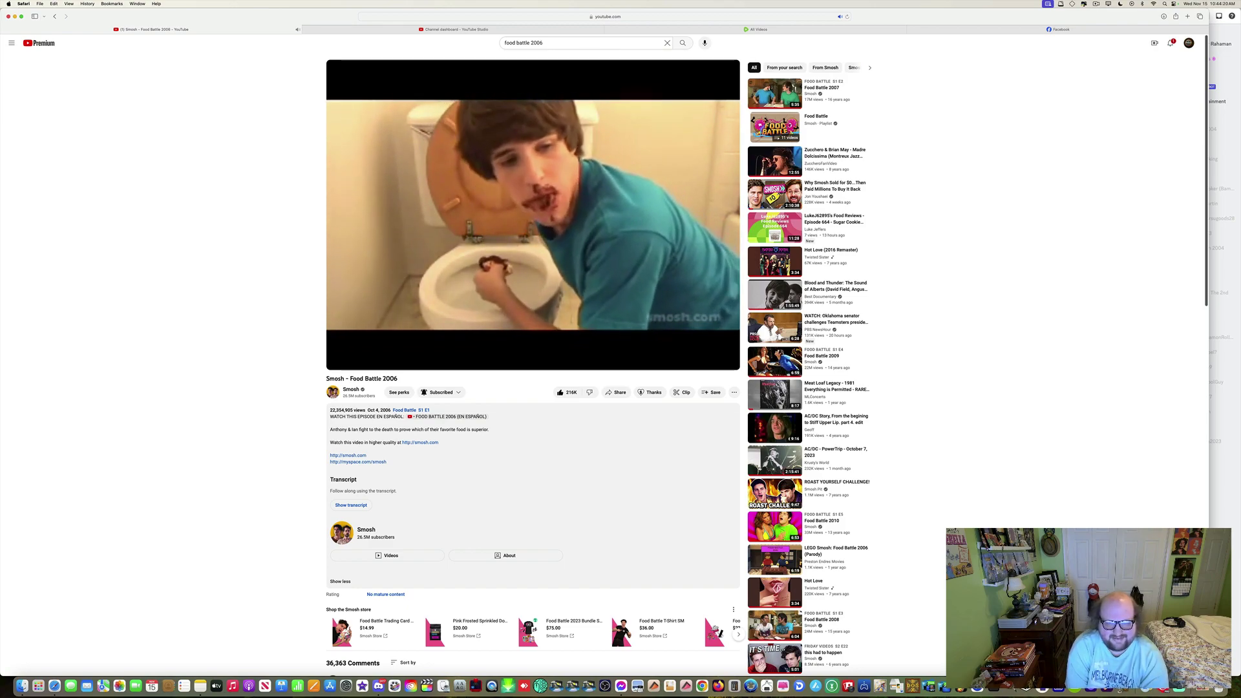
Resume playback from 1:20 into the outdoor scene and donut close-up.
key(space)
mouse_move(367, 362)
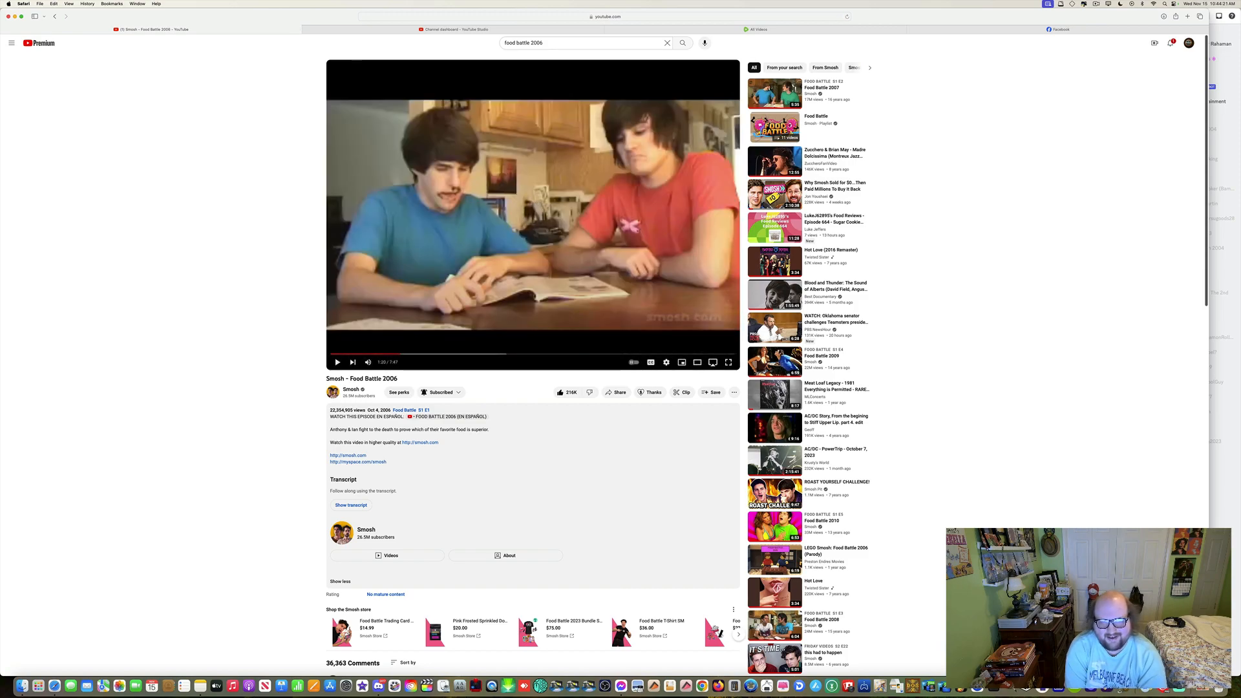
key(space)
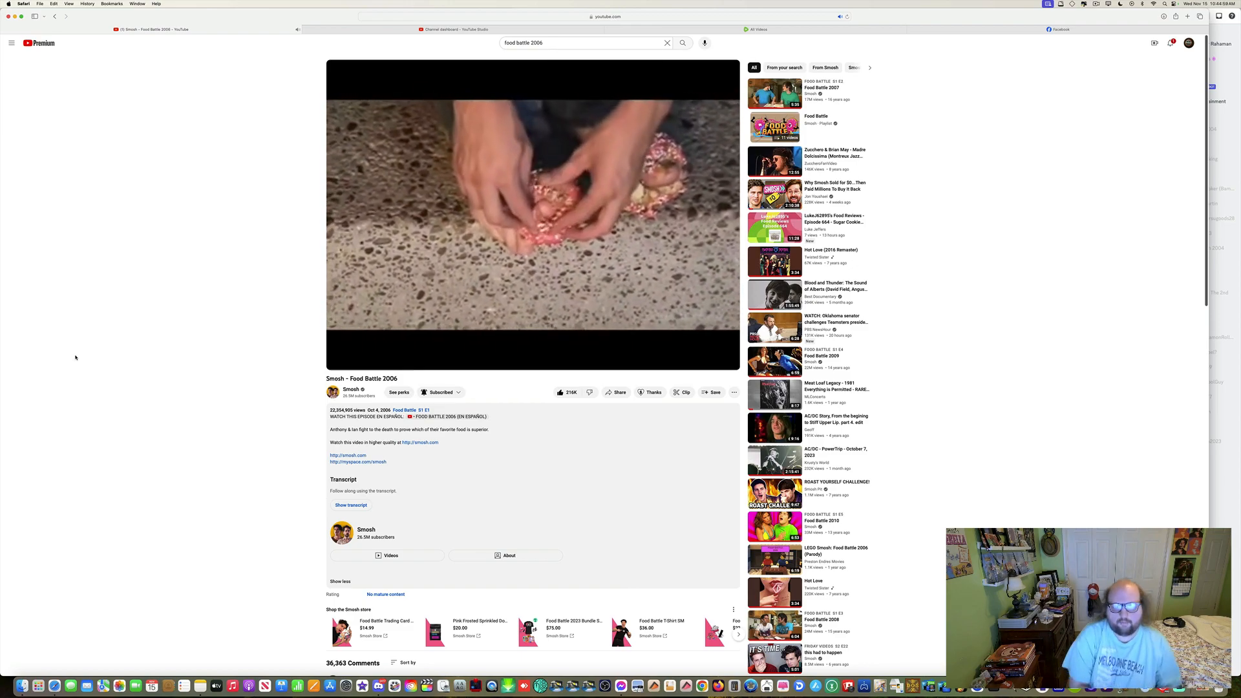
Pause at 1:57, then pause again around 2:19 on the sprinkled pink donut close-up.
key(space)
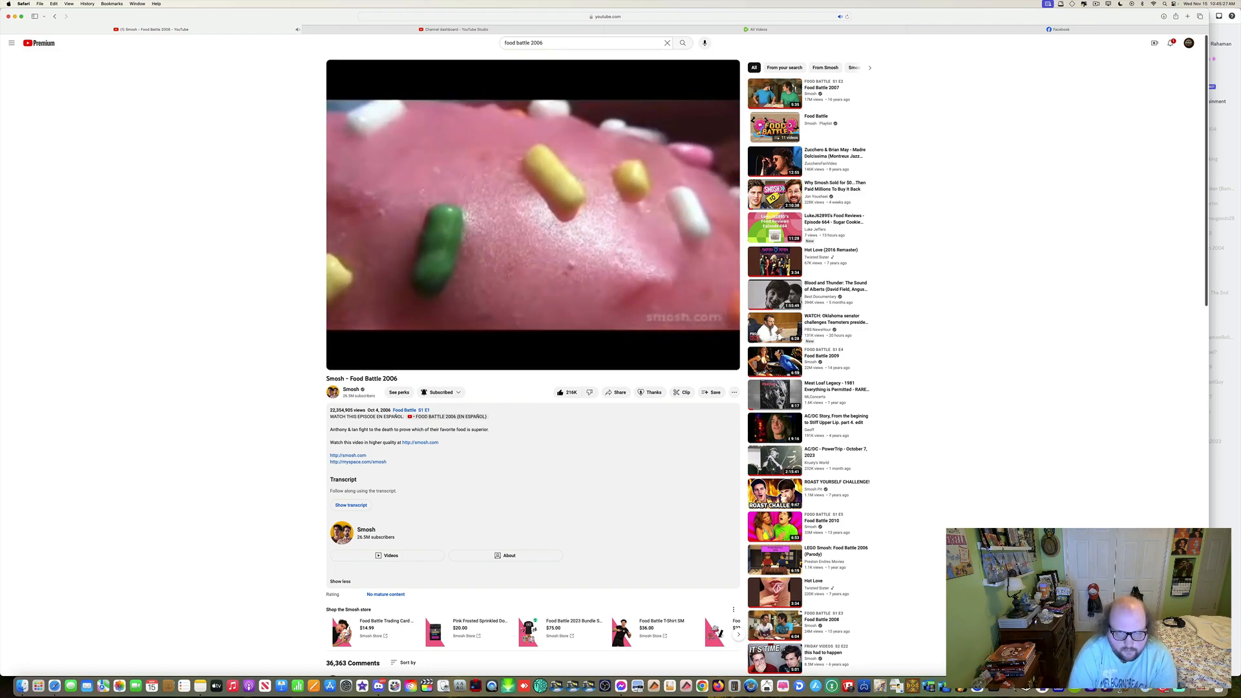
key(space)
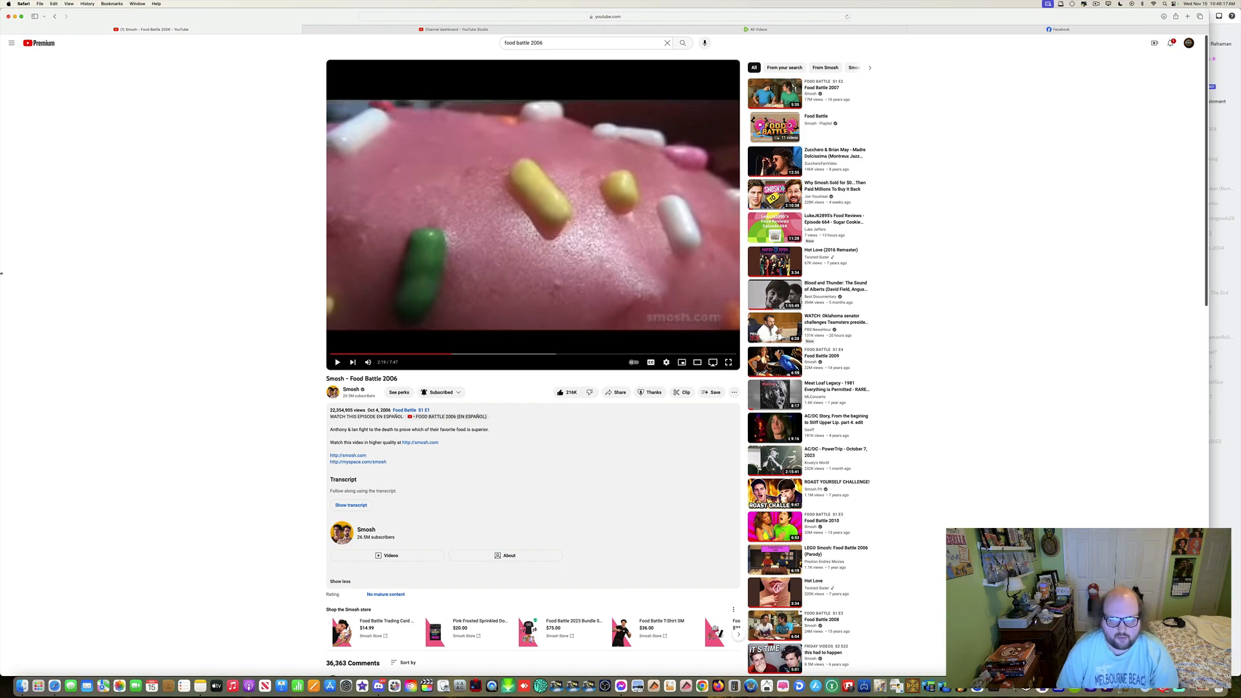
Resume, rewind a few seconds to rewatch, and pause at 2:14 on the kitchen-table magazine scene.
key(space)
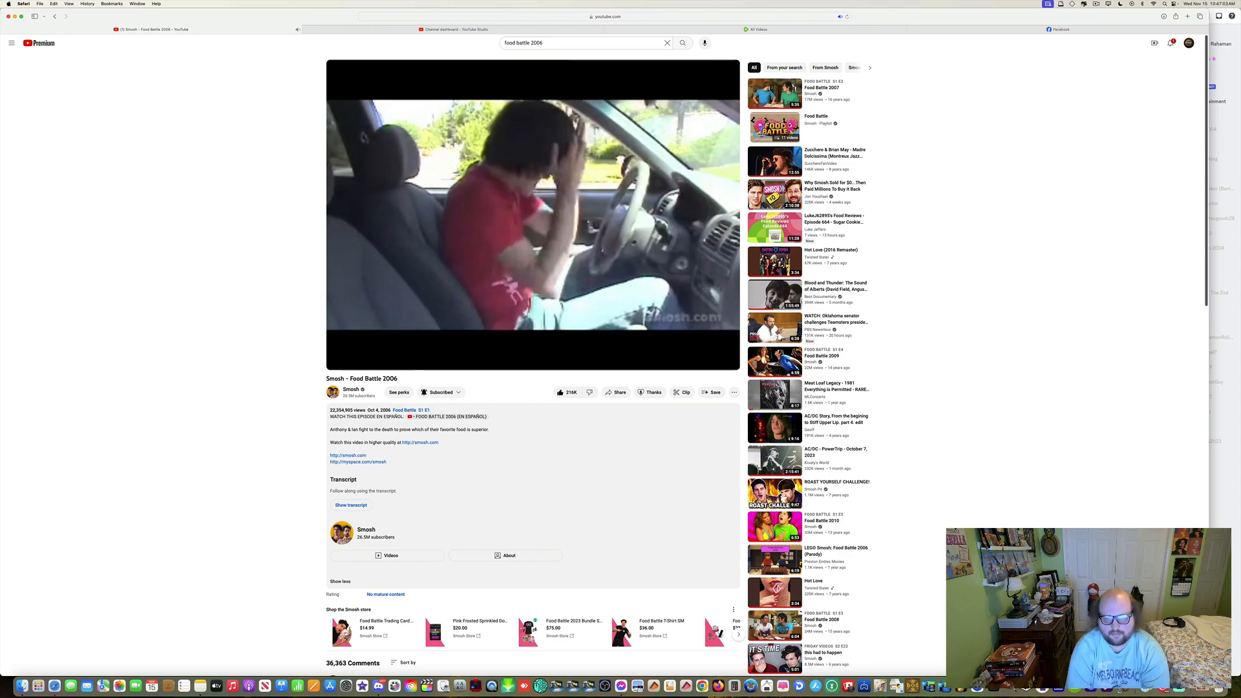
key(space)
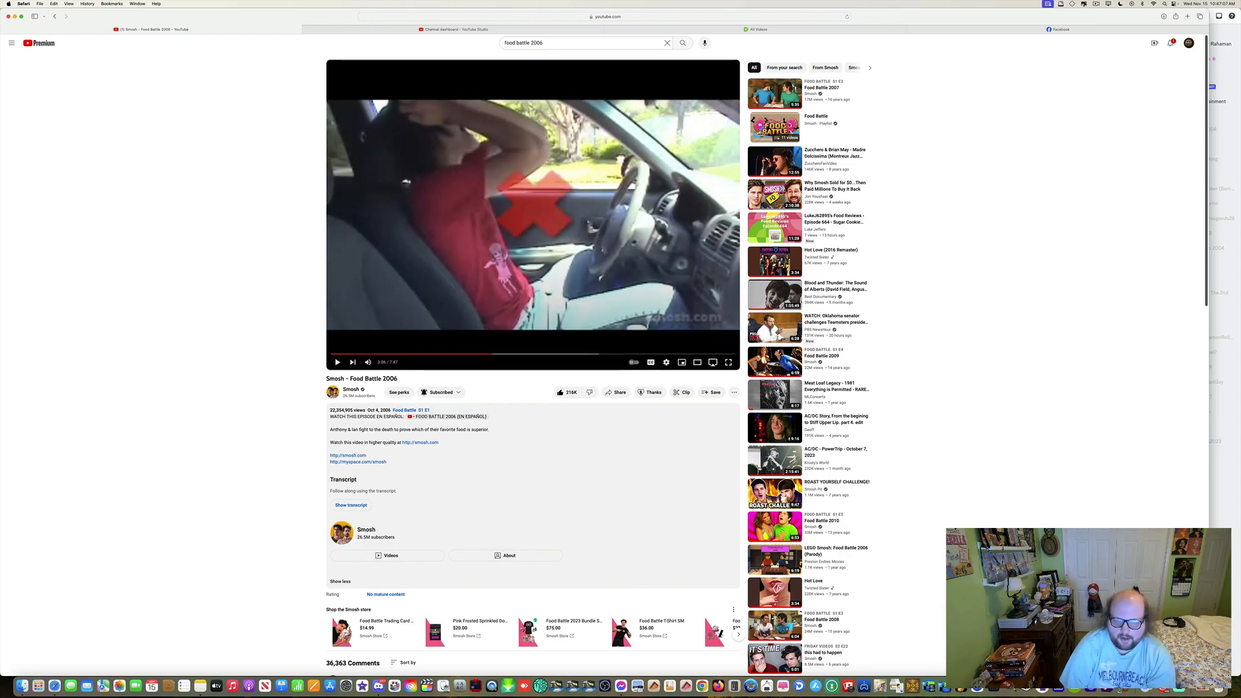
key(Left)
key(space)
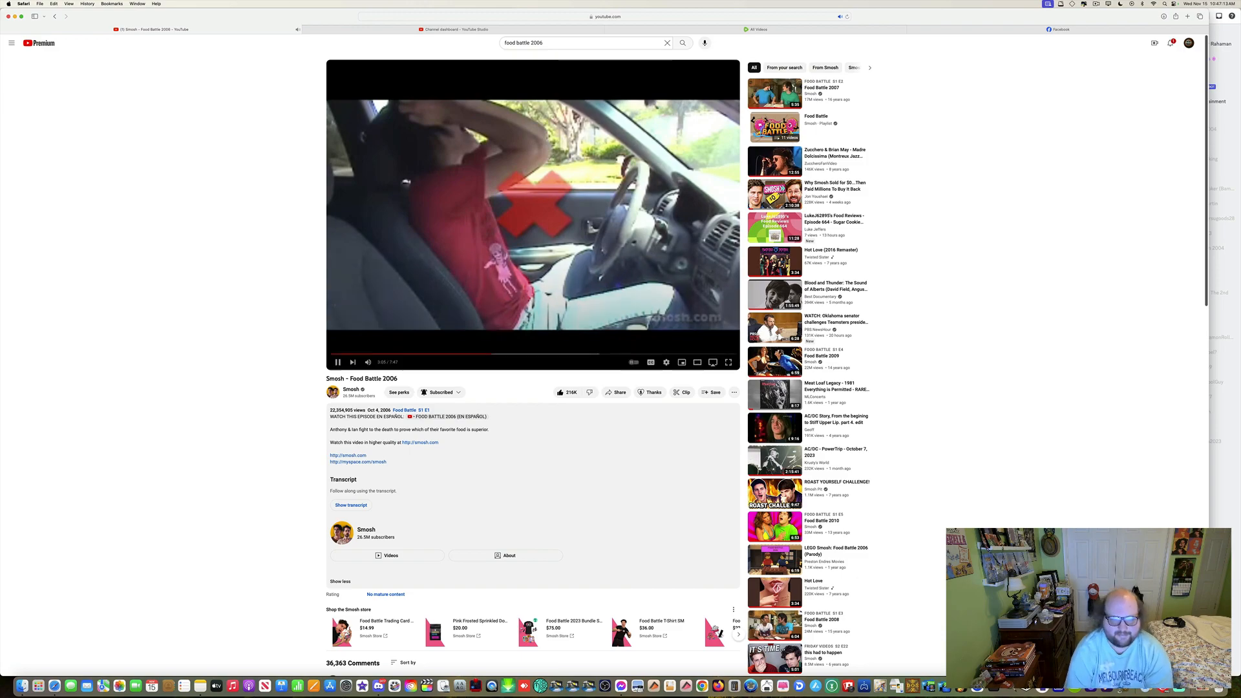
key(space)
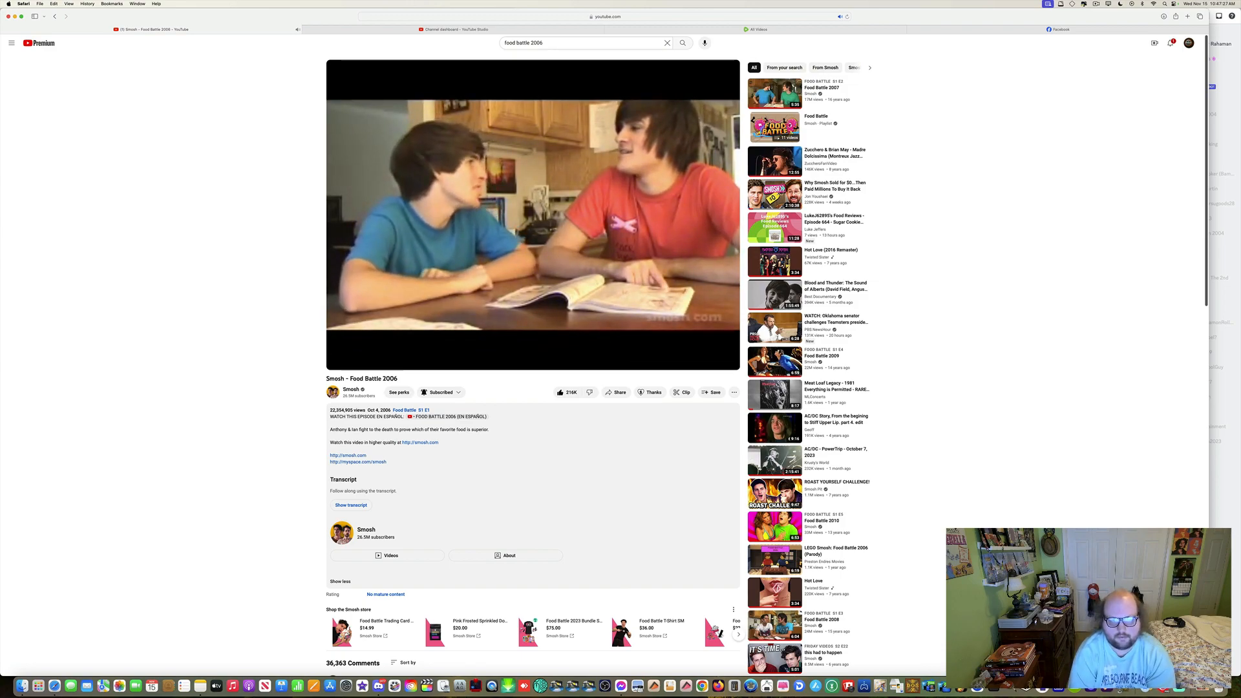
Pause briefly, then let the kitchen conversation play on to the friend in red eating outdoors.
key(space)
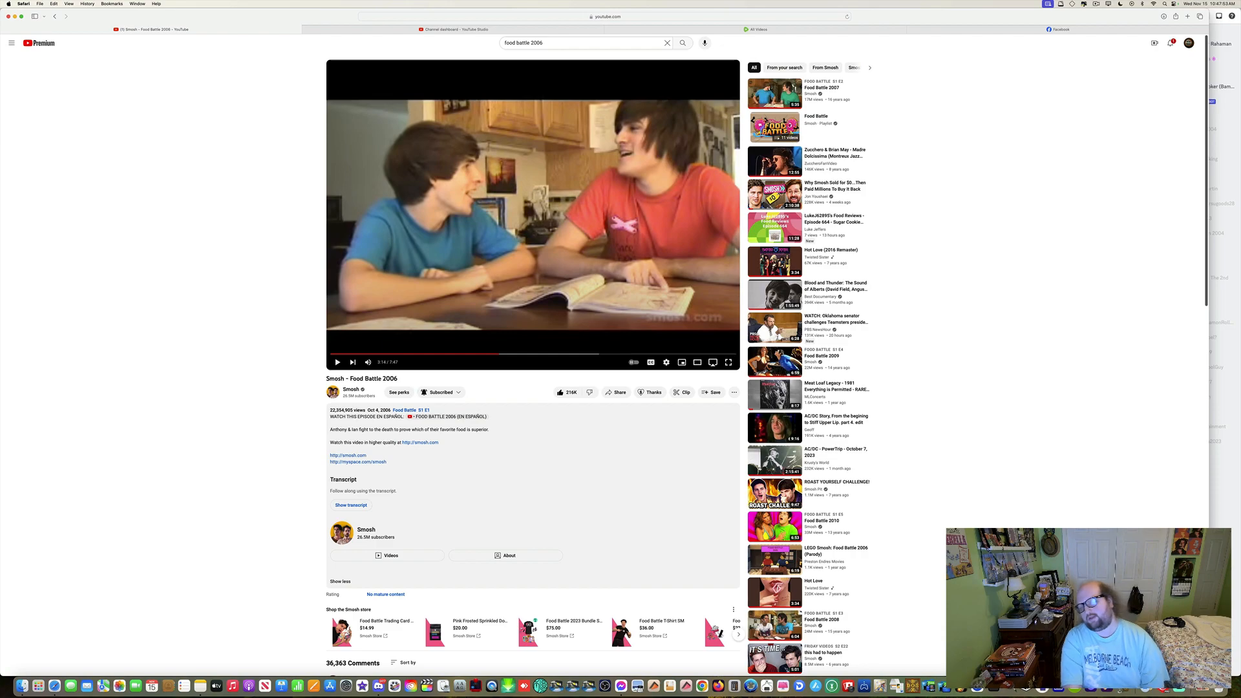
key(space)
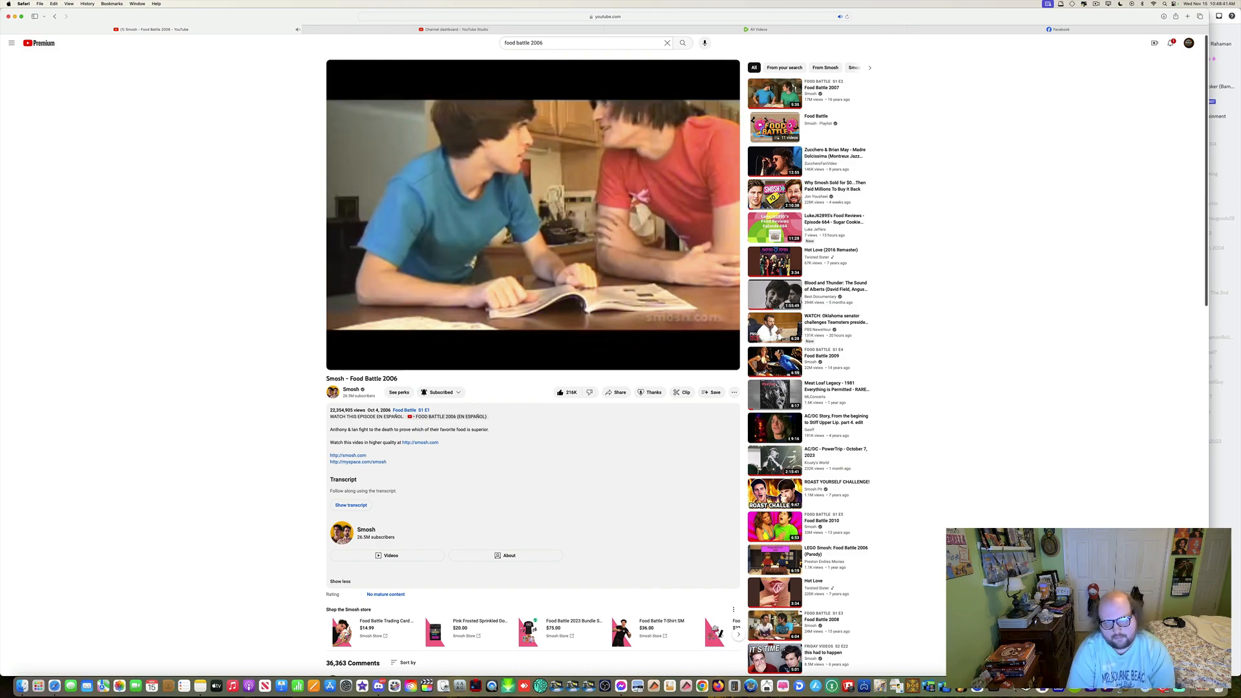
Pause and resume twice while the outdoor scenes and taste-test verdicts play through.
click(658, 118)
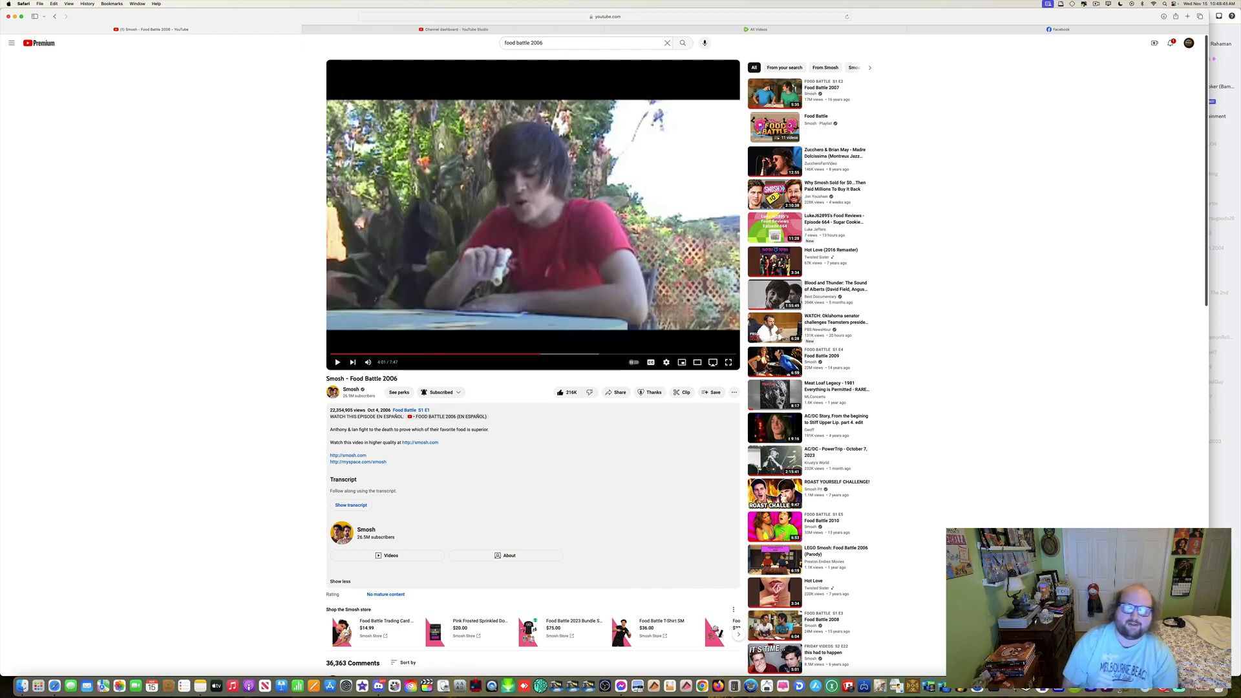
click(658, 118)
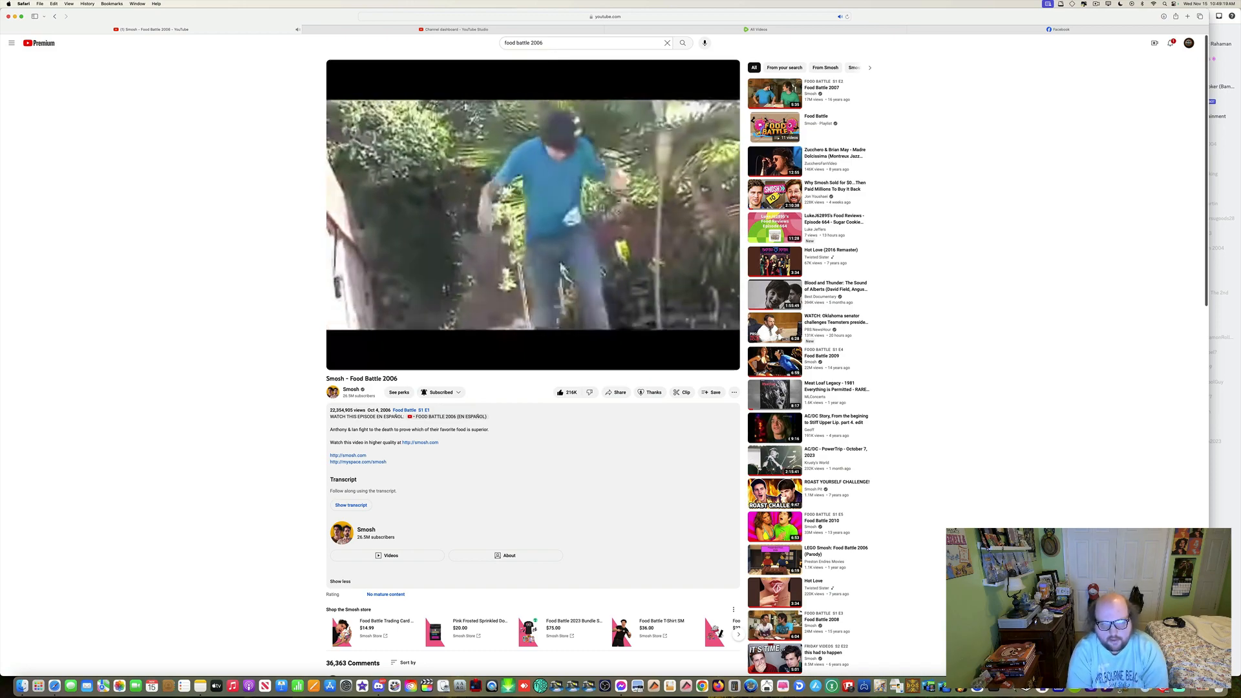
key(space)
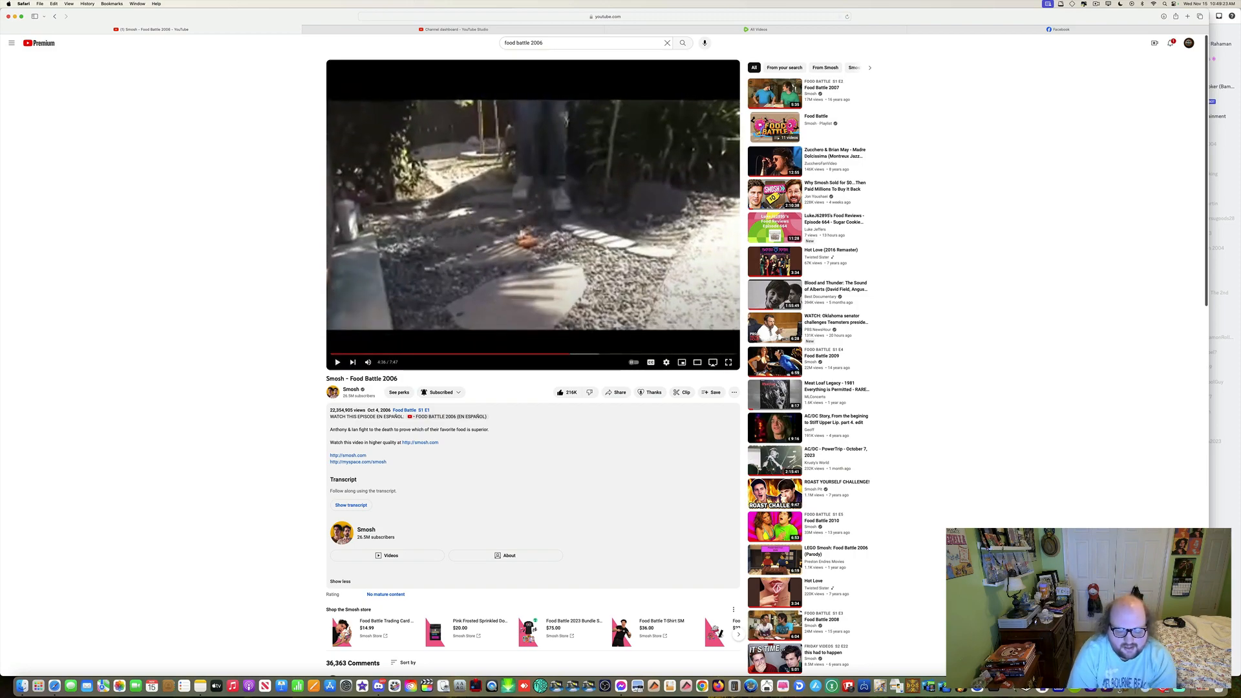
key(space)
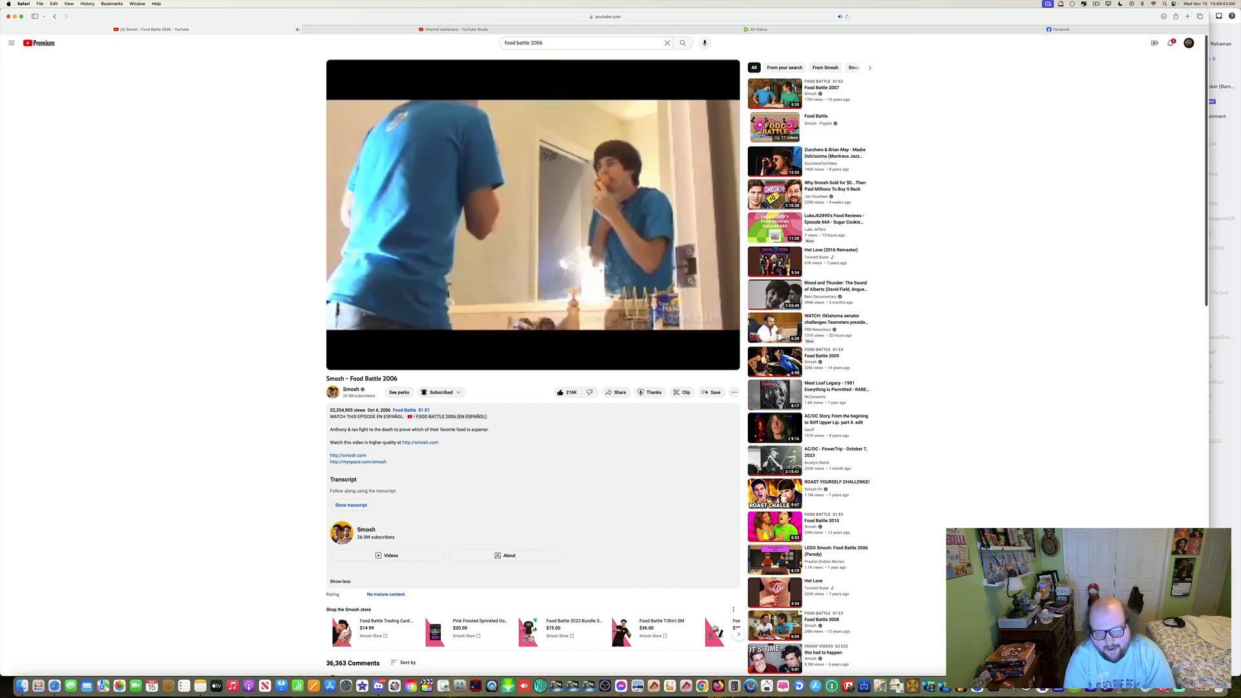
Rewind five seconds to replay the blue friend's close-up, then continue to the 5:15 kitchen-table scene.
key(space)
key(Left)
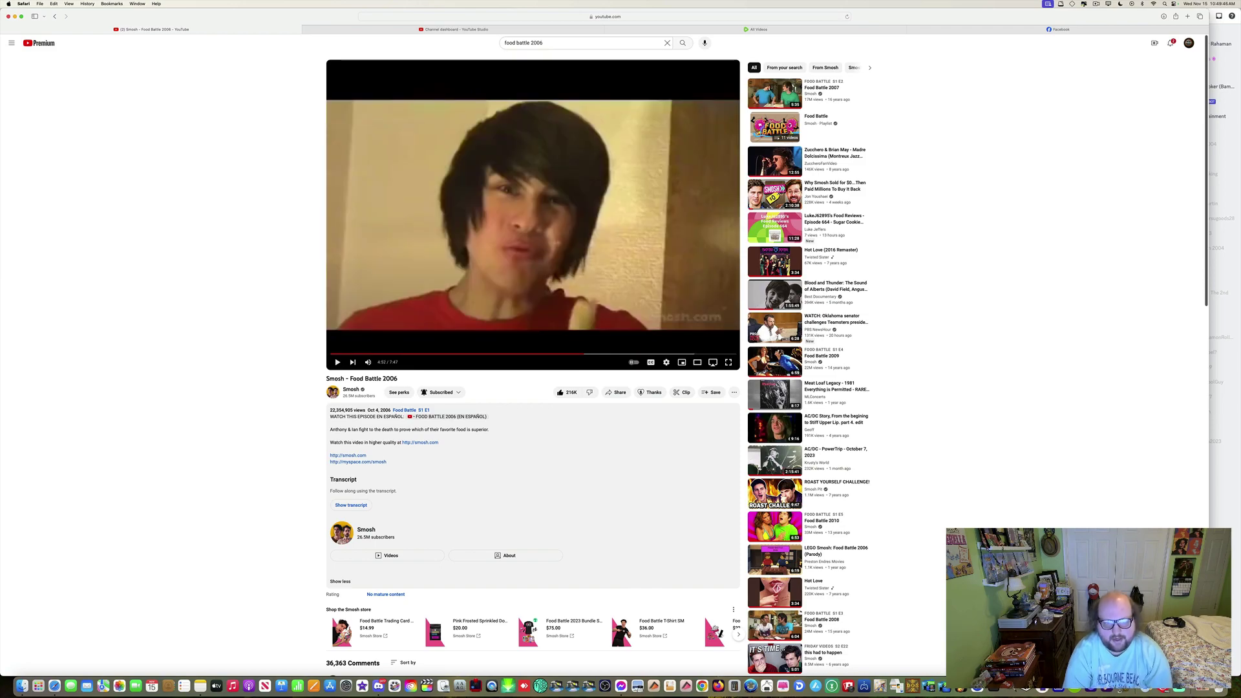
key(space)
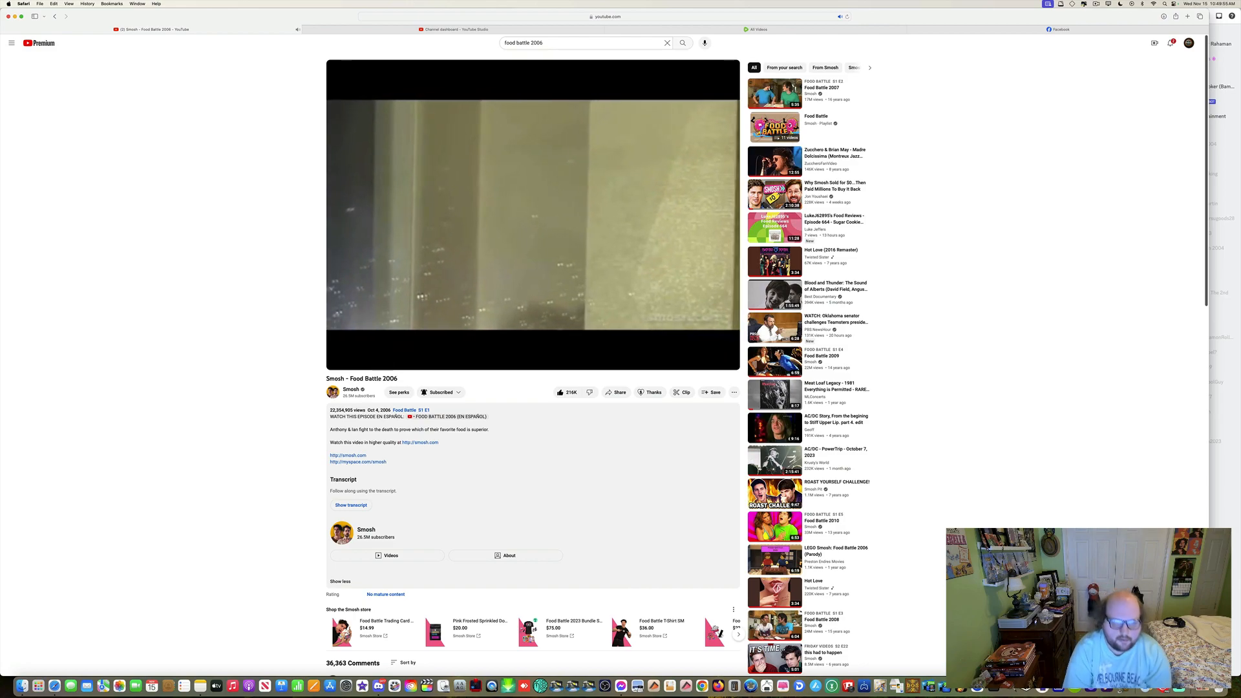
key(space)
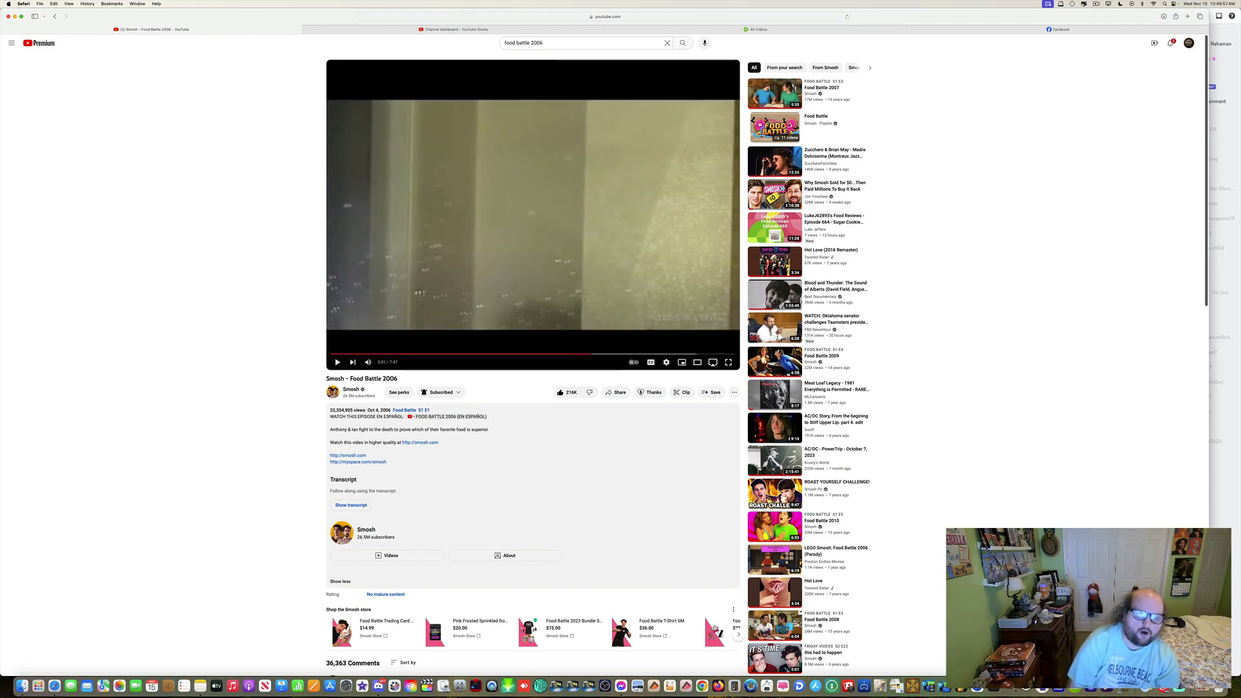
key(space)
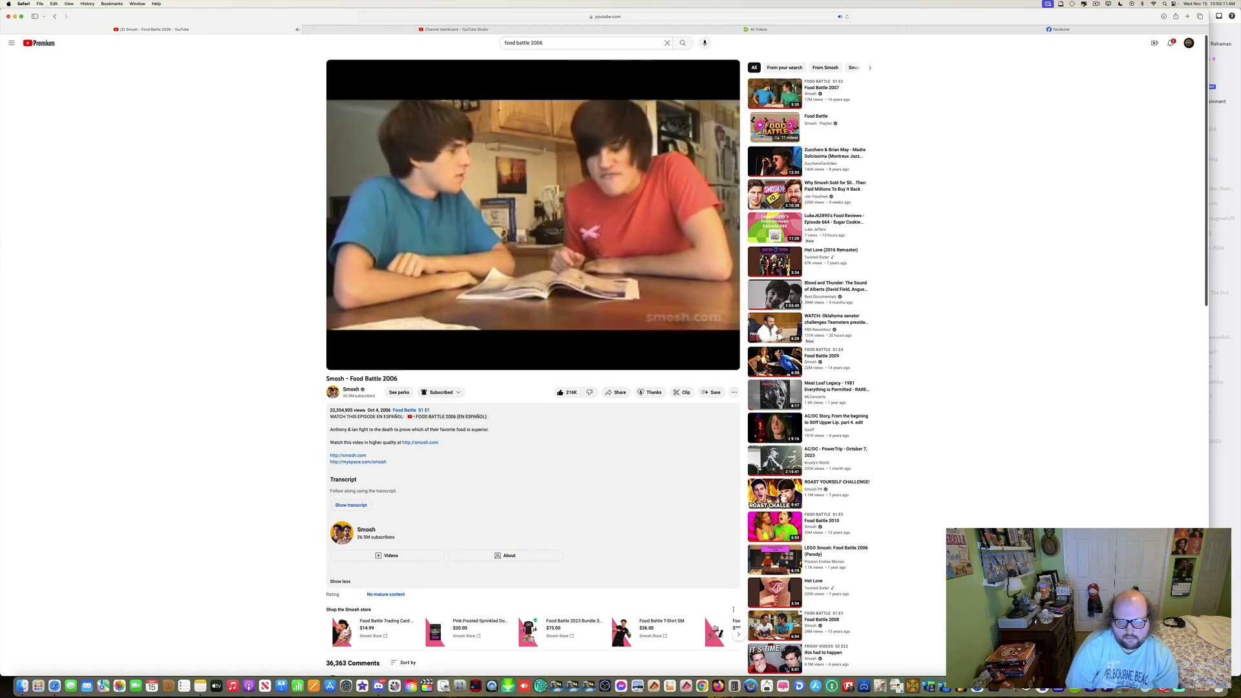
Briefly pause Food Battle 2006, then resume into the swimming pool scene.
key(space)
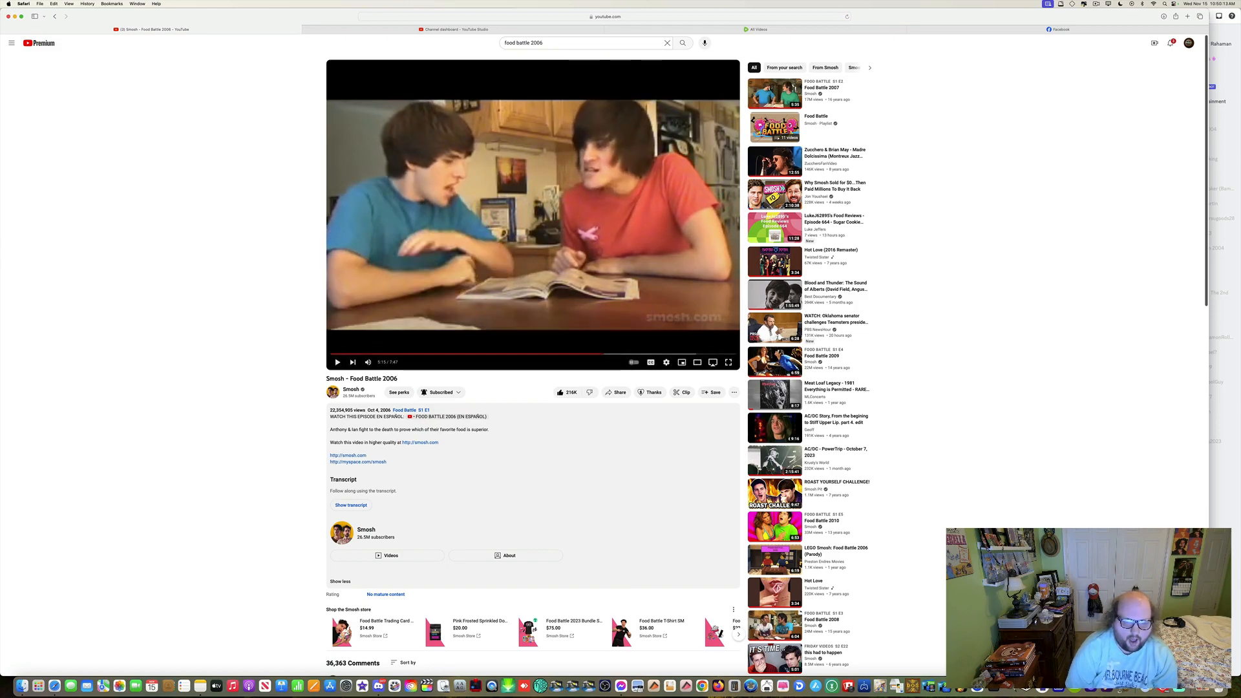
key(space)
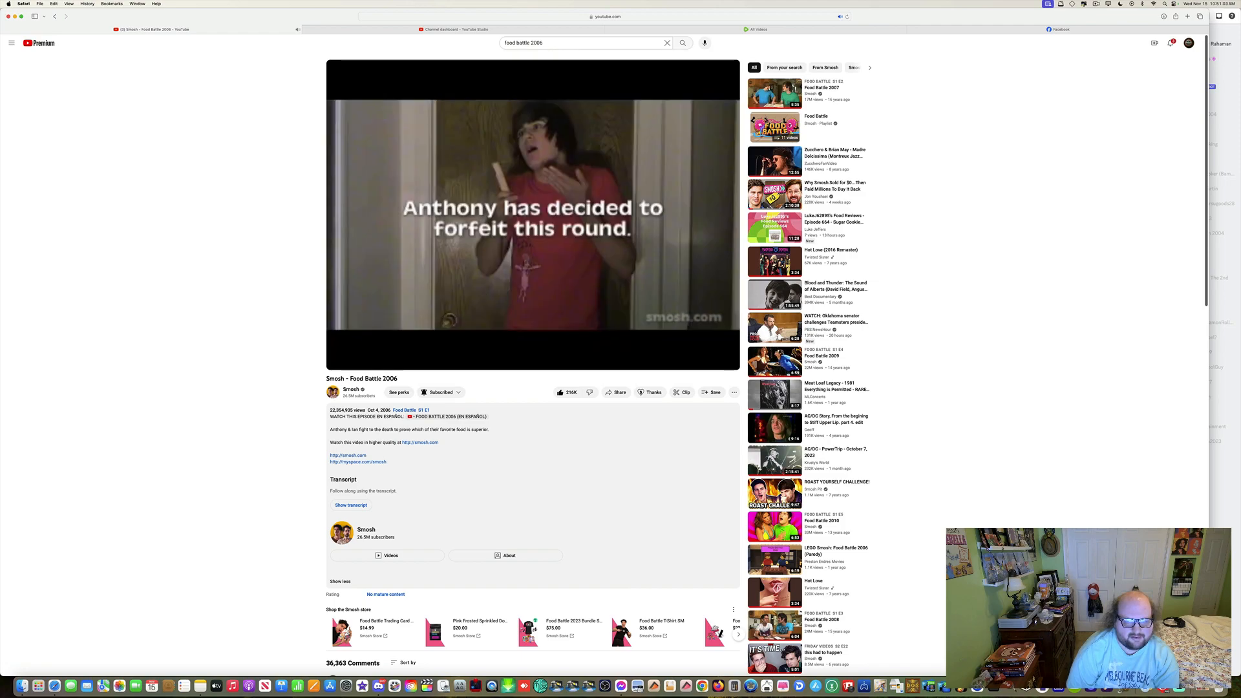
Pause and resume Food Battle 2006, letting it run to its 7:47 end screen.
click(534, 222)
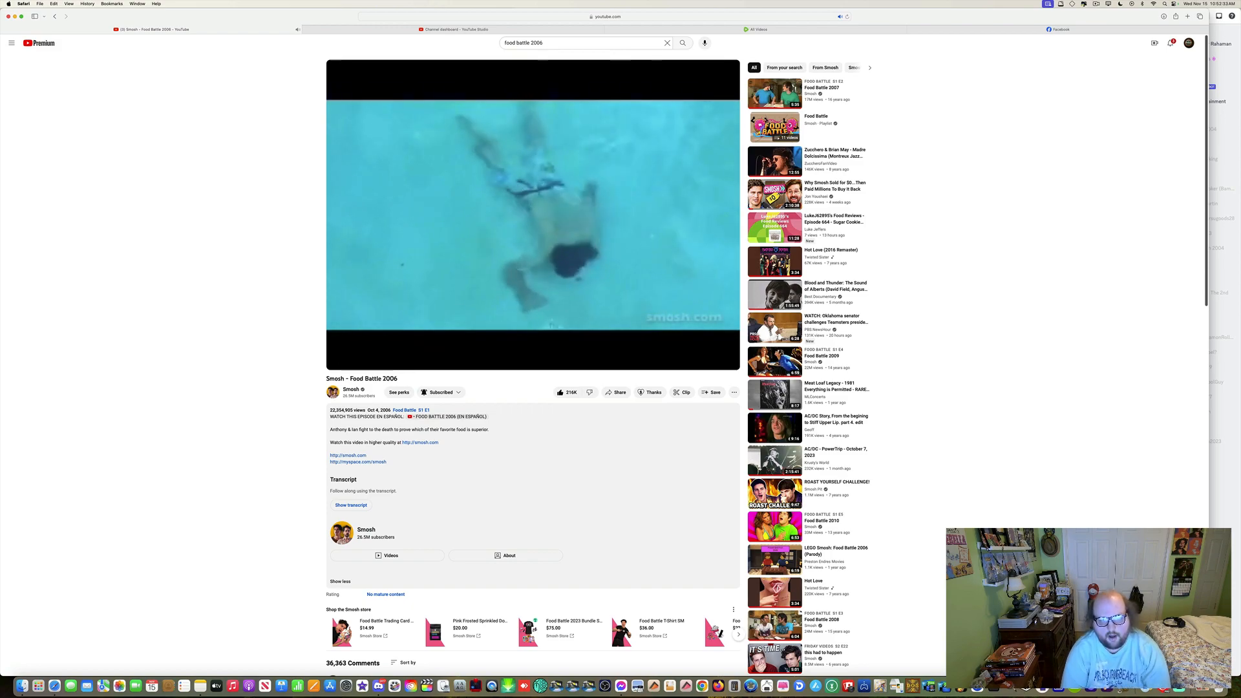
key(space)
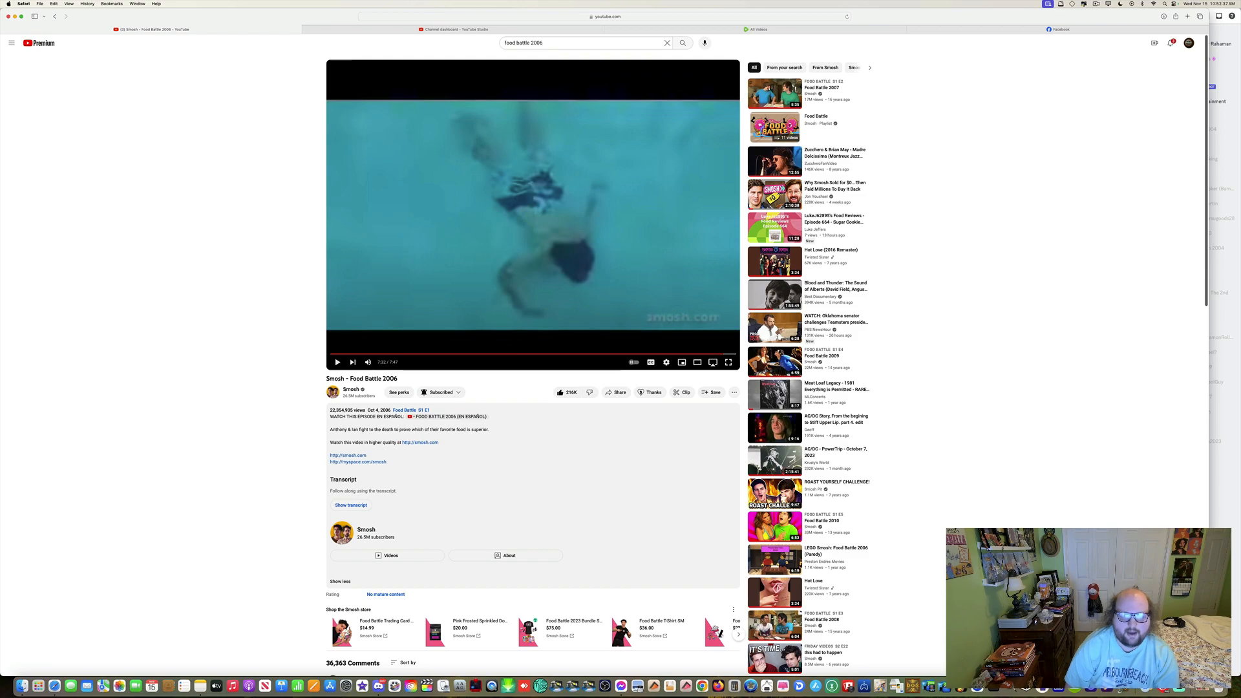
click(526, 207)
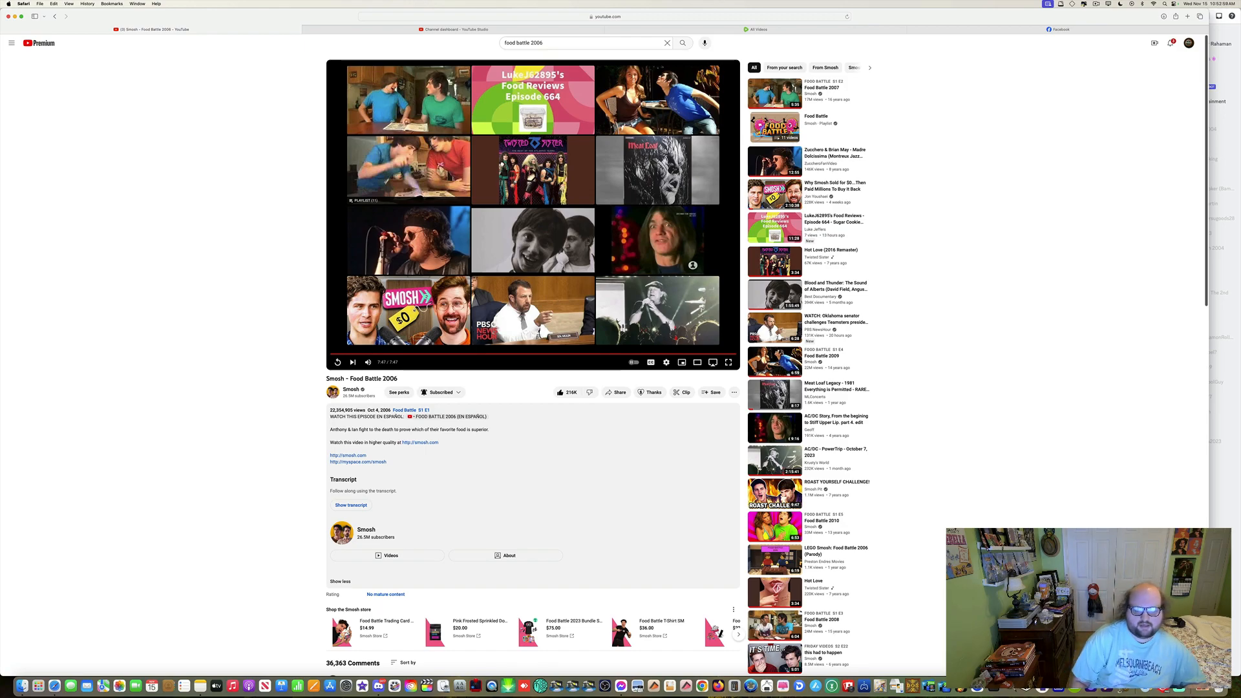
key(j)
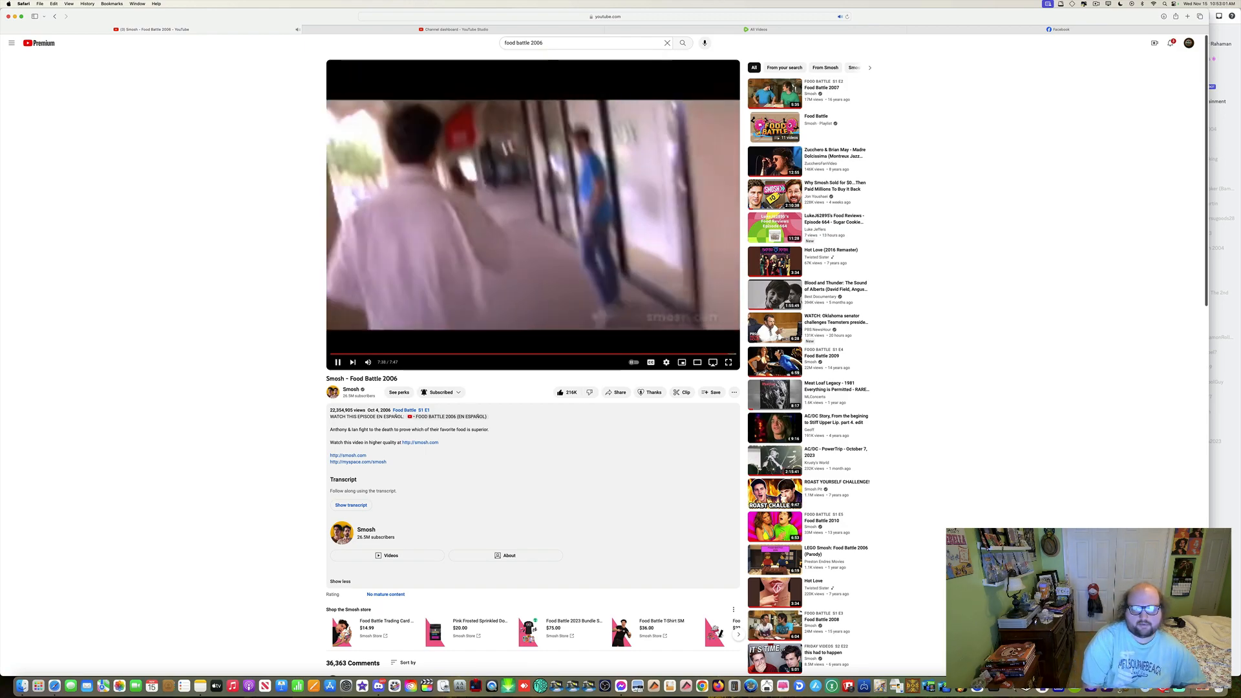